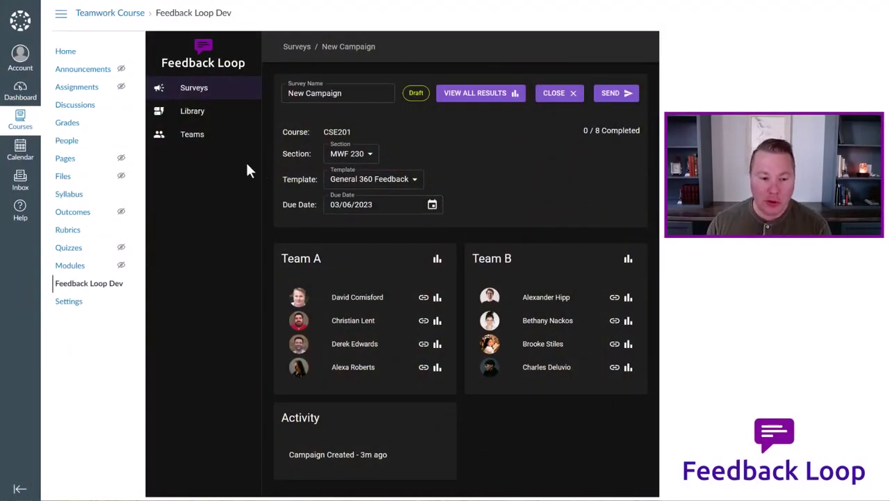
Step: Open the teams page and review the roster and the member assignments of Team A and Team B
{"action": "left_click", "coordinate": [228, 147]}
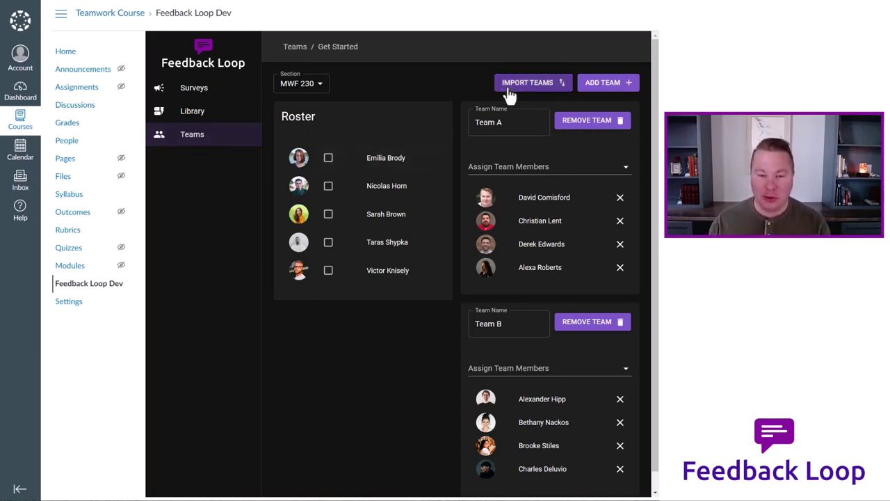
{"action": "scroll", "coordinate": [458, 386], "scroll_direction": "down", "scroll_amount": 1}
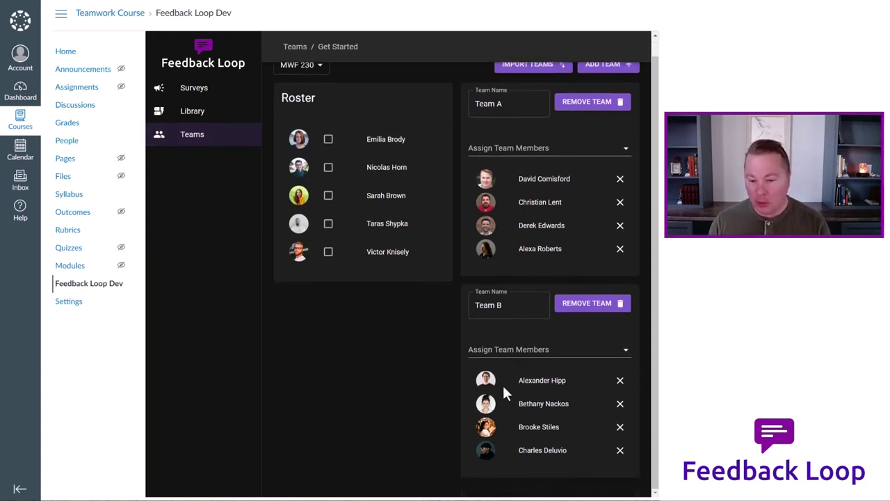
{"action": "scroll", "coordinate": [570, 383], "scroll_direction": "up", "scroll_amount": 1}
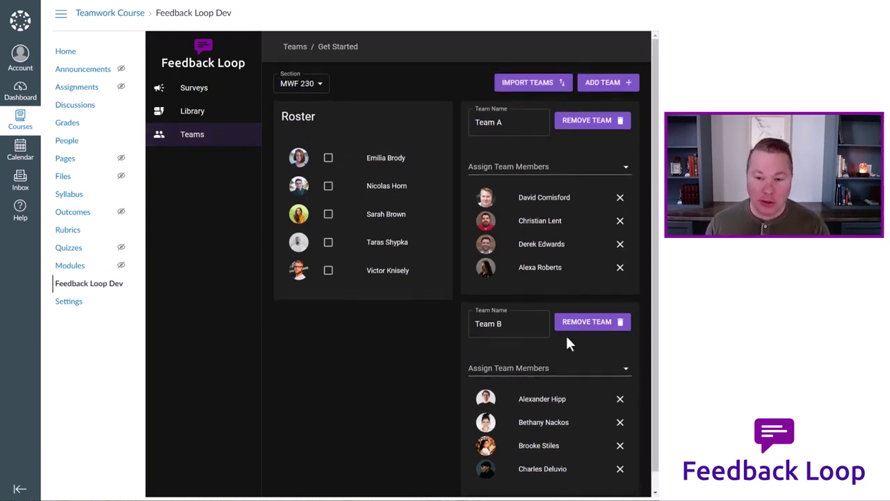
{"action": "scroll", "coordinate": [619, 404], "scroll_direction": "down", "scroll_amount": 1}
{"action": "scroll", "coordinate": [565, 82], "scroll_direction": "up", "scroll_amount": 1}
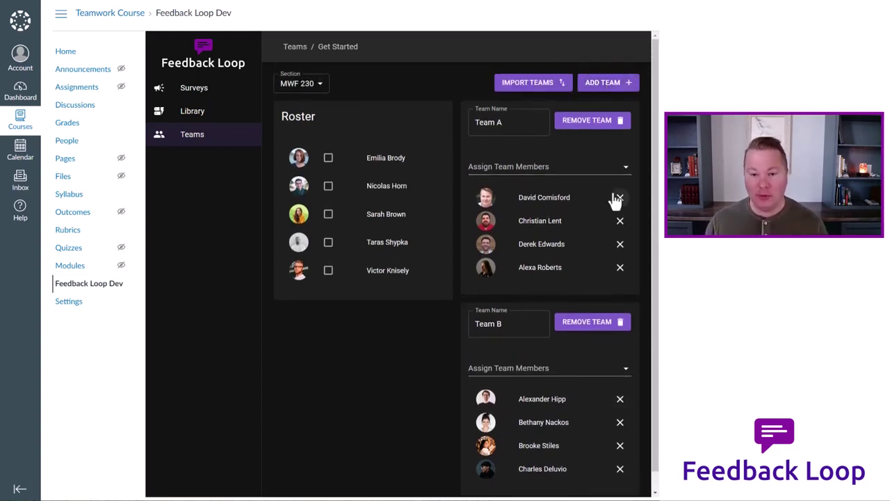
Step: Add a new team to section MWF 230 and view the students that can be assigned to it
{"action": "left_click", "coordinate": [601, 85]}
{"action": "scroll", "coordinate": [560, 290], "scroll_direction": "down", "scroll_amount": 3}
{"action": "left_click", "coordinate": [514, 330]}
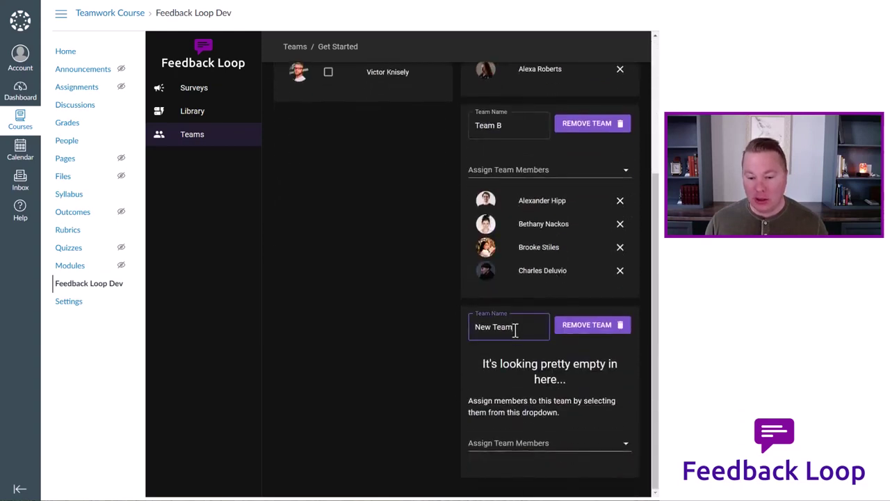
{"action": "left_click", "coordinate": [528, 443]}
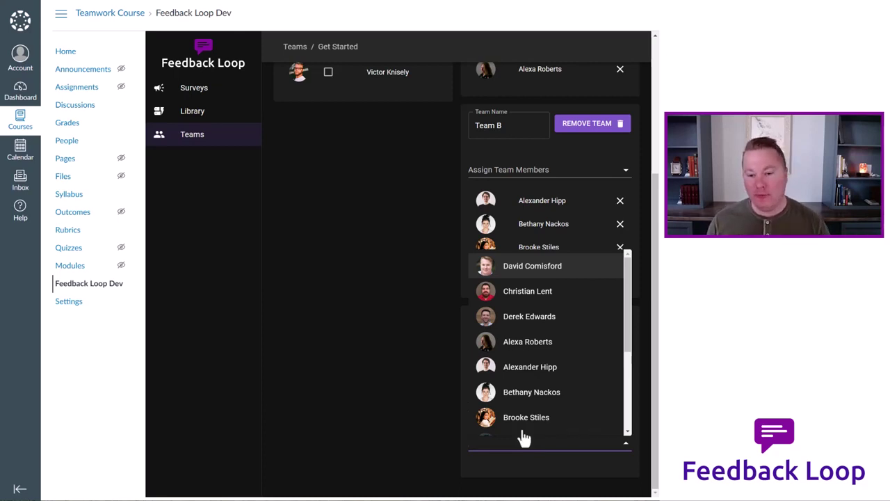
{"action": "left_click", "coordinate": [523, 436]}
{"action": "scroll", "coordinate": [612, 335], "scroll_direction": "up", "scroll_amount": 3}
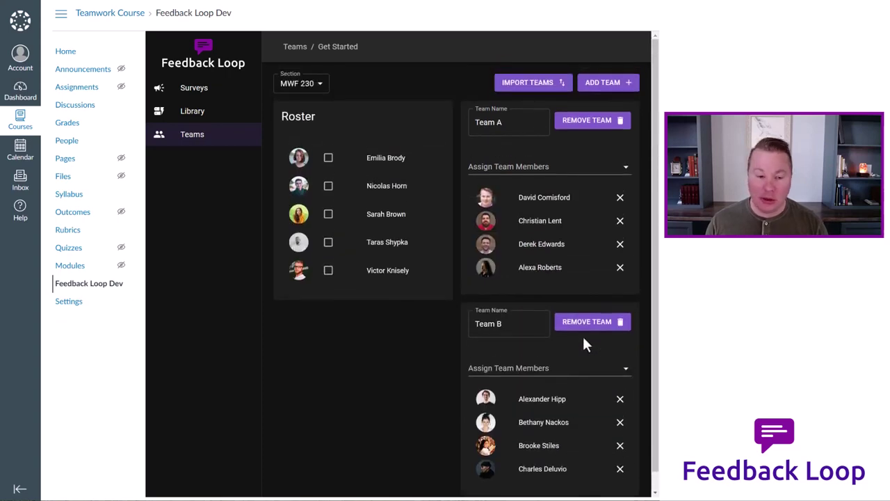
Step: Open the CSE201 360 Feedback template from the library for editing
{"action": "left_click", "coordinate": [195, 88]}
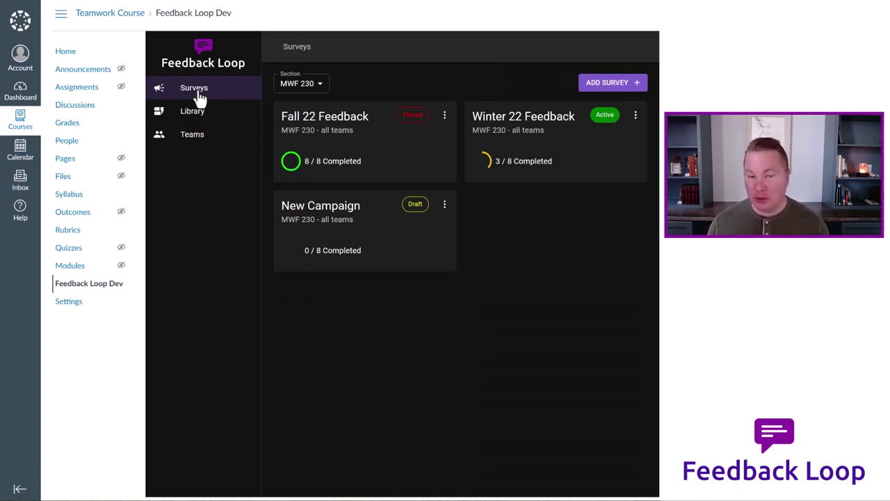
{"action": "left_click", "coordinate": [192, 110]}
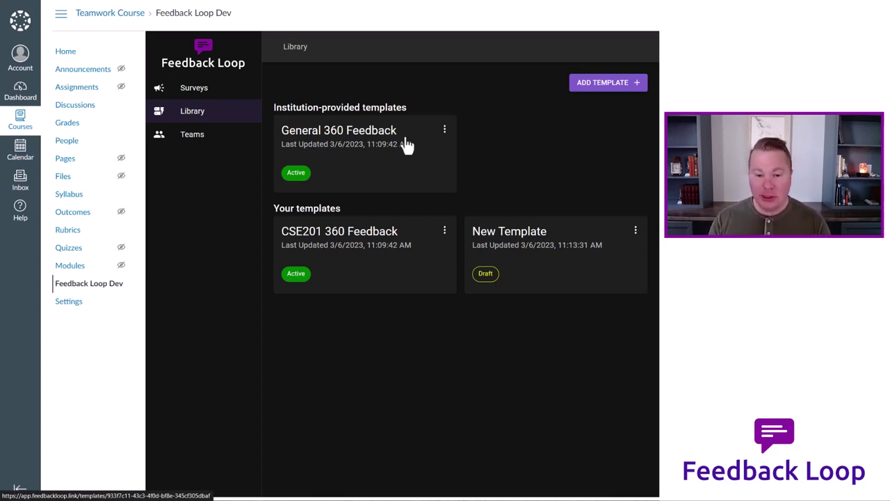
{"action": "left_click", "coordinate": [445, 230]}
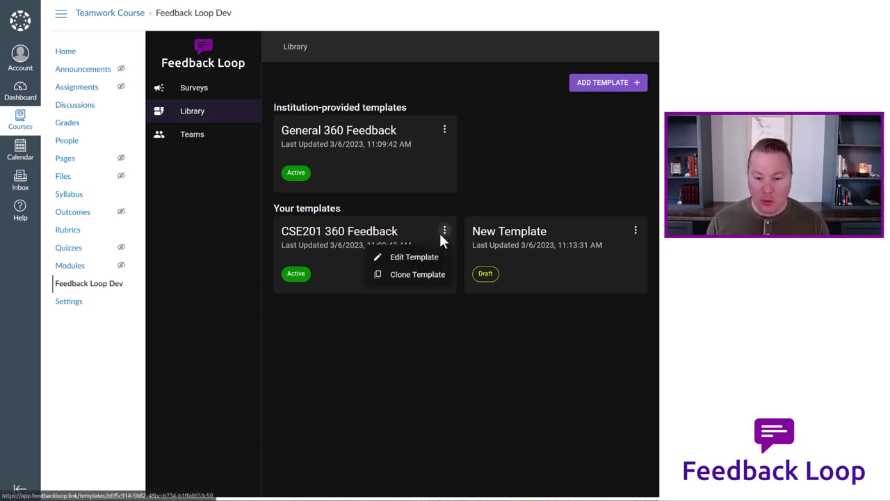
{"action": "left_click", "coordinate": [425, 257]}
Step: View the question types that can be added to the template, without adding one
{"action": "scroll", "coordinate": [417, 343], "scroll_direction": "down", "scroll_amount": 4}
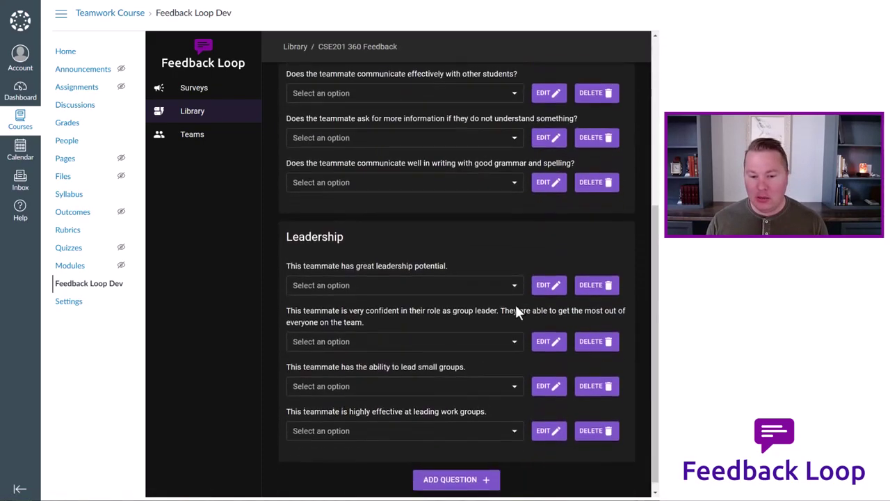
{"action": "left_click", "coordinate": [428, 473]}
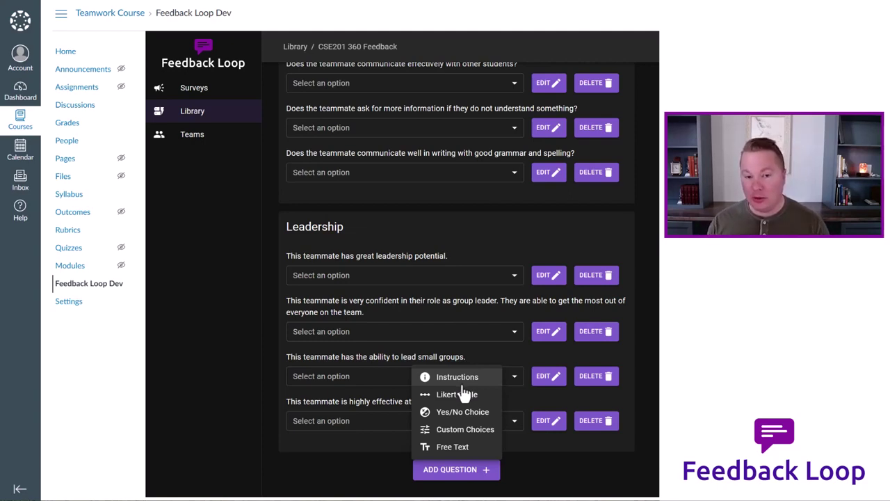
{"action": "scroll", "coordinate": [445, 370], "scroll_direction": "up", "scroll_amount": 1}
{"action": "left_click", "coordinate": [209, 348]}
Step: Review the template's instructions and its Communication and Leadership questions
{"action": "scroll", "coordinate": [220, 338], "scroll_direction": "up", "scroll_amount": 5}
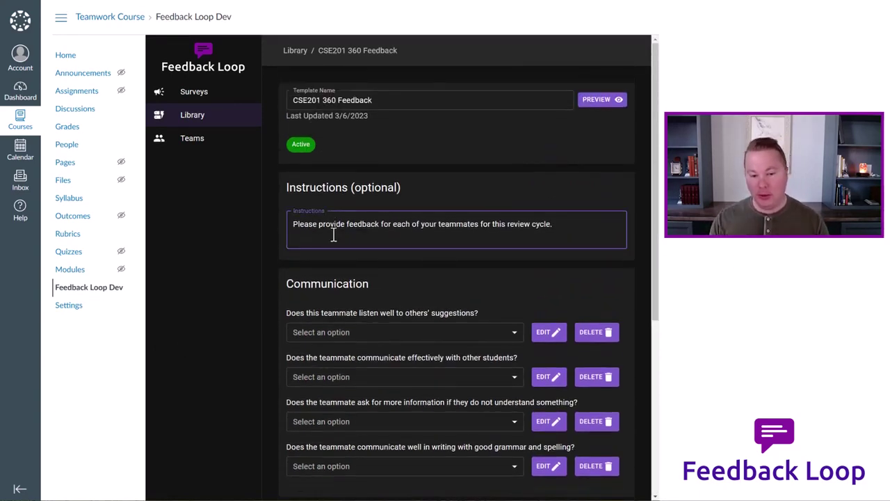
{"action": "scroll", "coordinate": [336, 235], "scroll_direction": "down", "scroll_amount": 2}
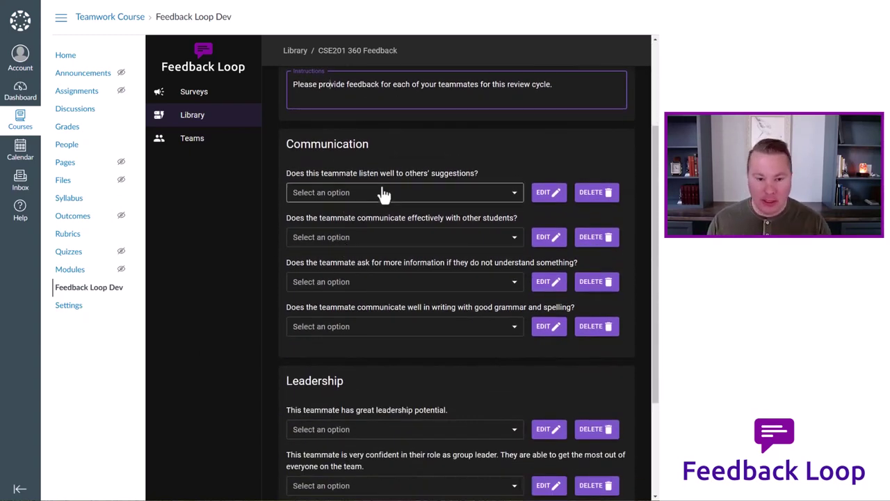
{"action": "left_click", "coordinate": [372, 146]}
{"action": "left_click_drag", "start_coordinate": [371, 146], "coordinate": [281, 136]}
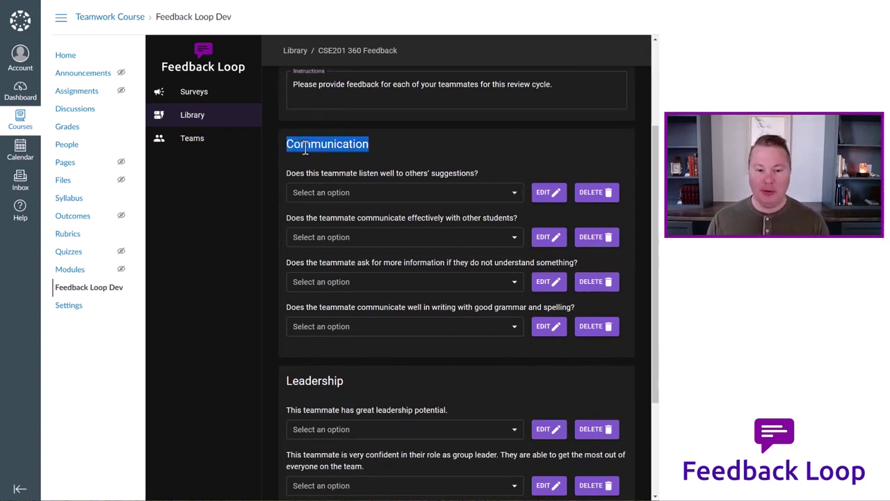
{"action": "left_click", "coordinate": [303, 143]}
{"action": "scroll", "coordinate": [327, 197], "scroll_direction": "down", "scroll_amount": 2}
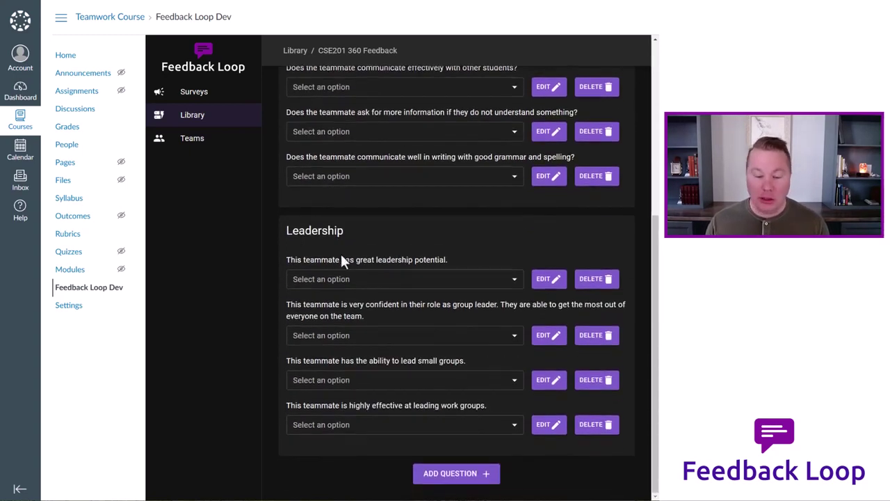
{"action": "left_click", "coordinate": [392, 283]}
{"action": "key", "text": "Escape"}
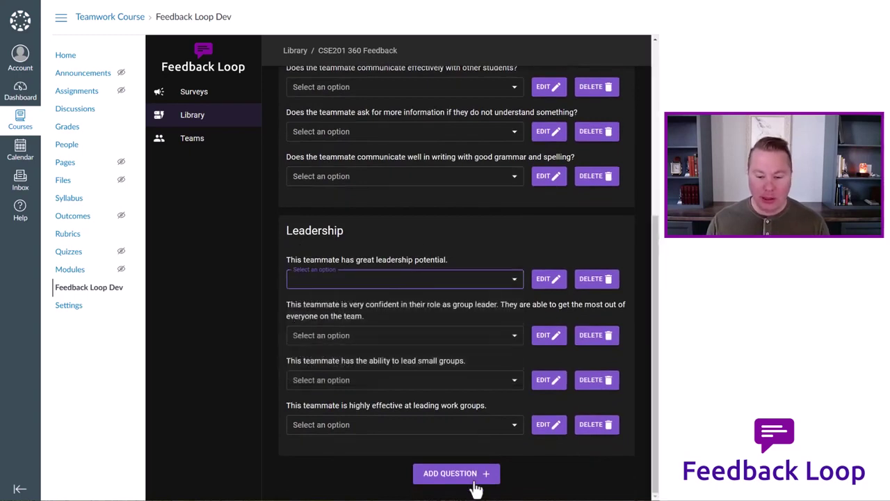
Step: Add a Likert Scale question to the template and set its question category to Leadership
{"action": "left_click", "coordinate": [475, 475]}
{"action": "left_click", "coordinate": [468, 398]}
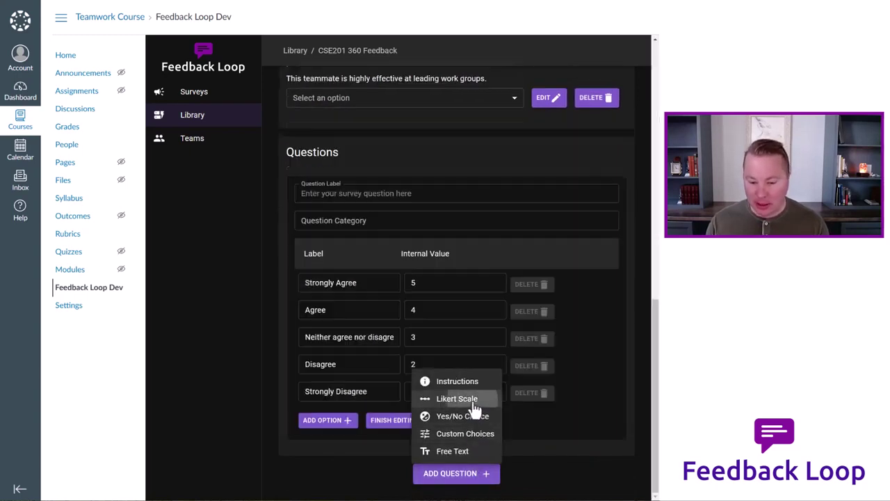
{"action": "left_click", "coordinate": [345, 220]}
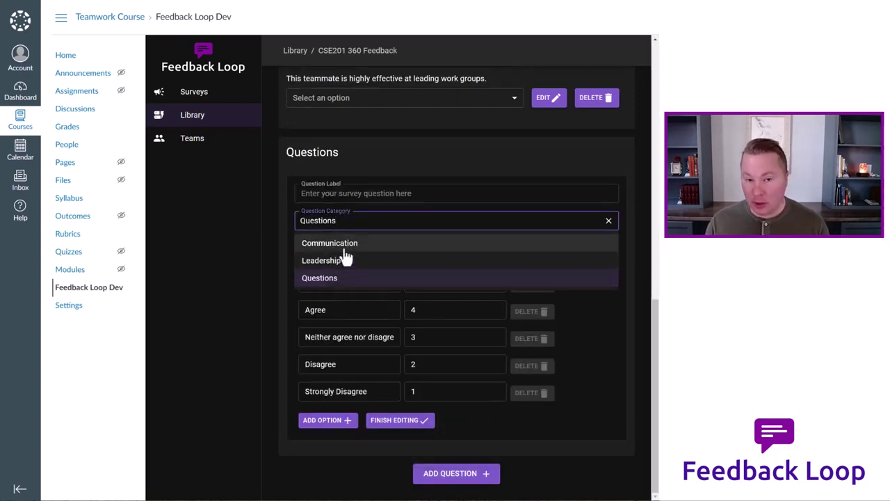
{"action": "left_click", "coordinate": [351, 221]}
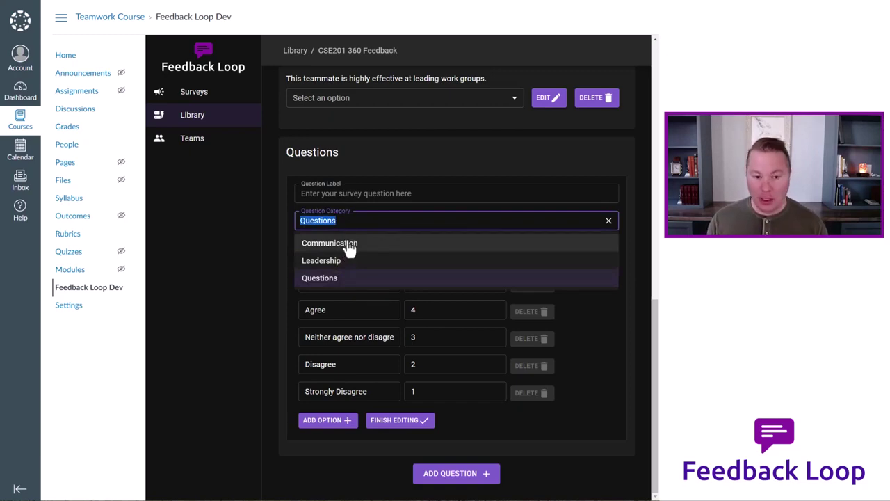
{"action": "left_click", "coordinate": [332, 262]}
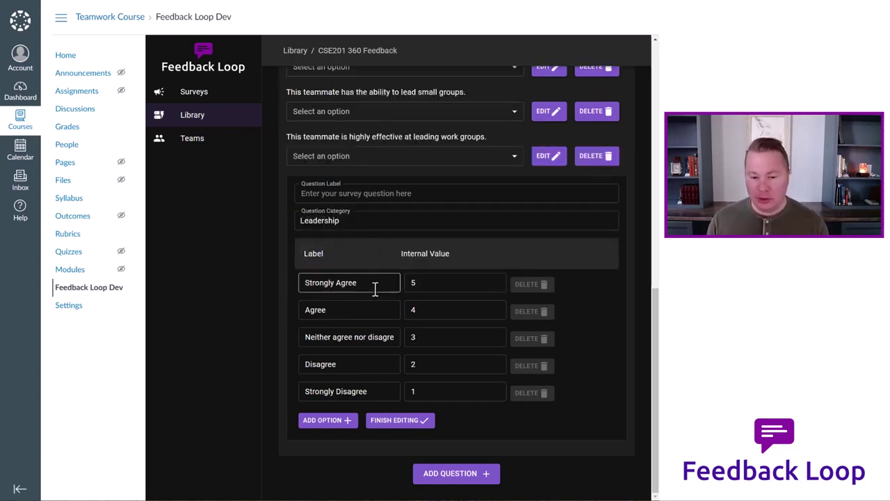
Step: Preview the CSE201 360 Feedback template as a student sees it, and leave the preview
{"action": "scroll", "coordinate": [443, 433], "scroll_direction": "up", "scroll_amount": 7}
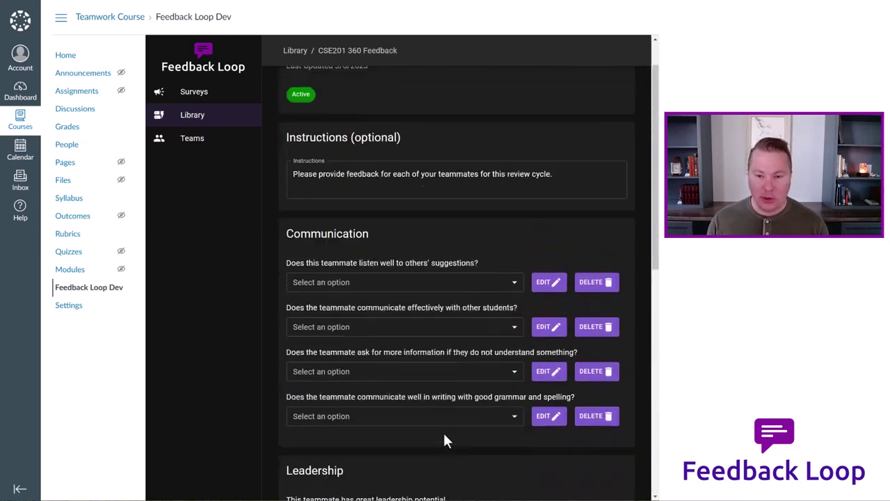
{"action": "scroll", "coordinate": [444, 435], "scroll_direction": "up", "scroll_amount": 1}
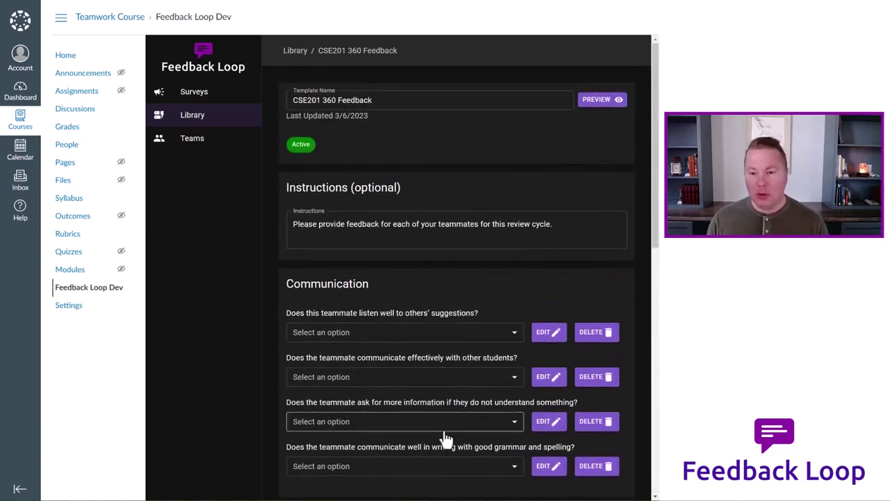
{"action": "left_click", "coordinate": [602, 100]}
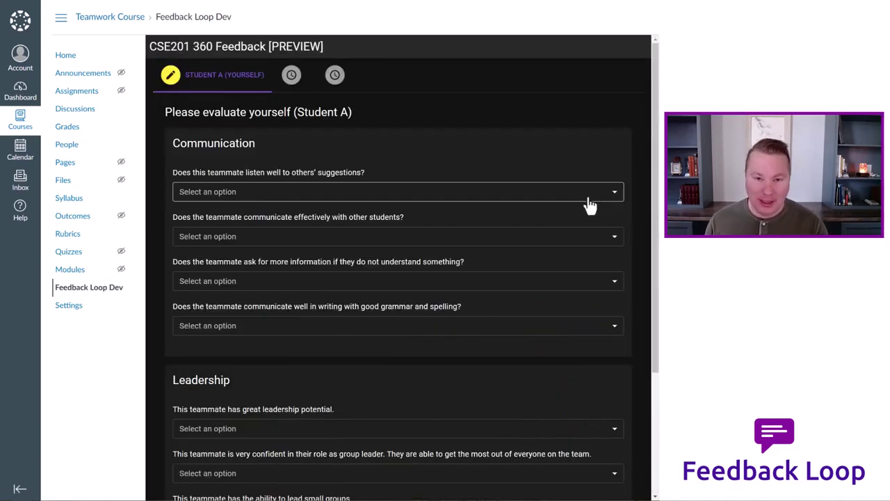
{"action": "key", "text": "Escape"}
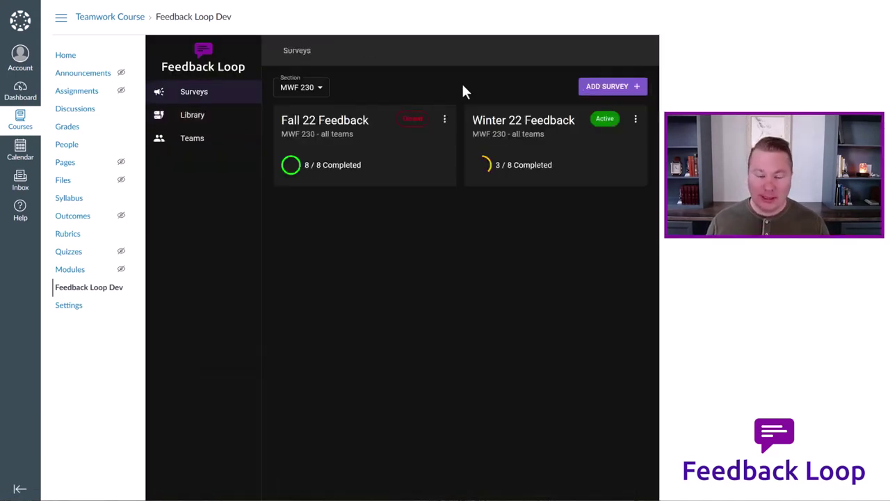
Step: Add a survey for section MWF 230, keep the General 360 Feedback template, and send it to the teams
{"action": "left_click", "coordinate": [606, 89]}
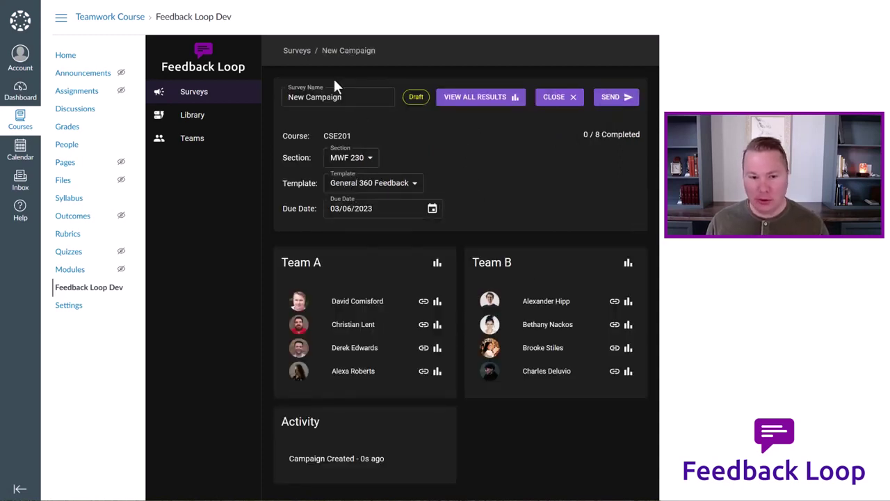
{"action": "left_click", "coordinate": [353, 186]}
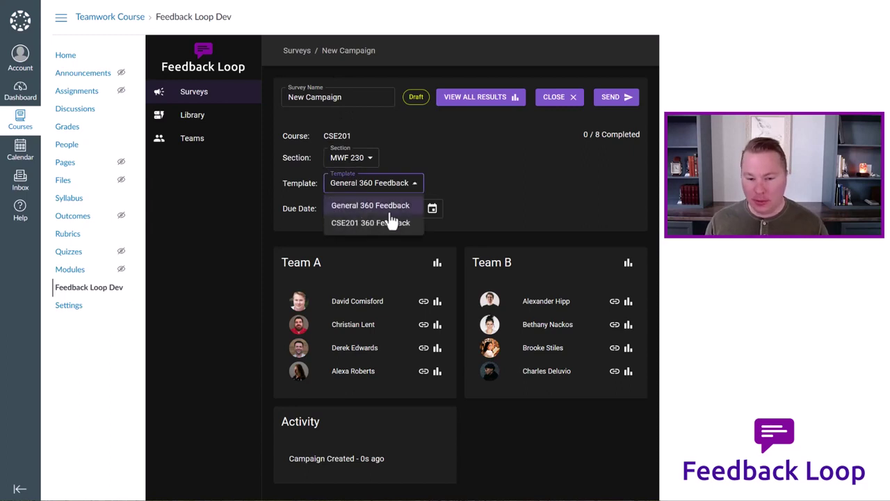
{"action": "left_click", "coordinate": [456, 173]}
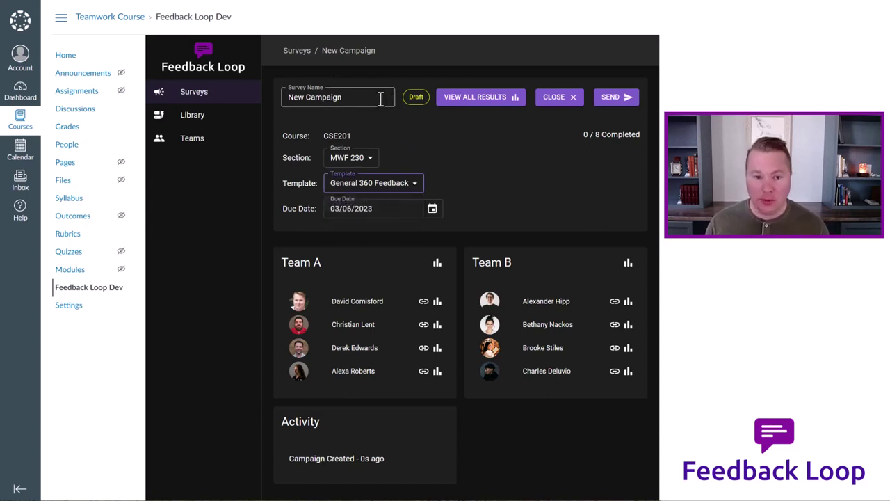
{"action": "left_click_drag", "start_coordinate": [362, 99], "coordinate": [319, 93]}
{"action": "left_click", "coordinate": [435, 138]}
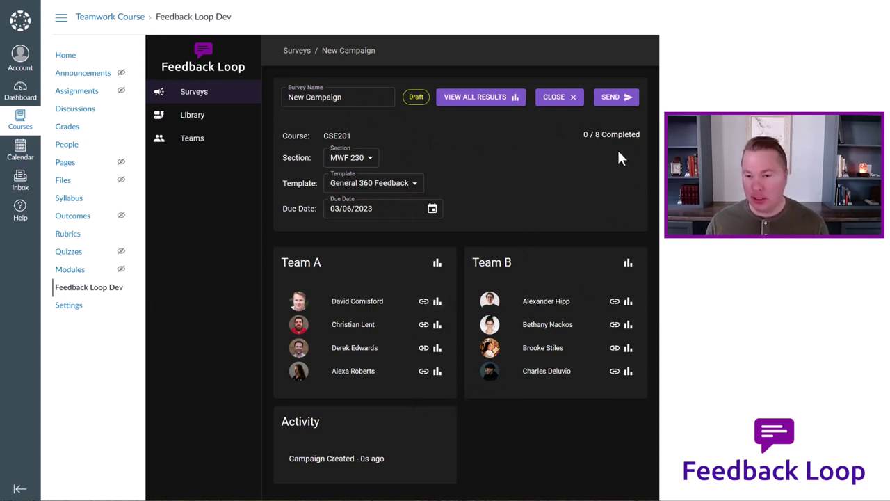
{"action": "left_click", "coordinate": [615, 98]}
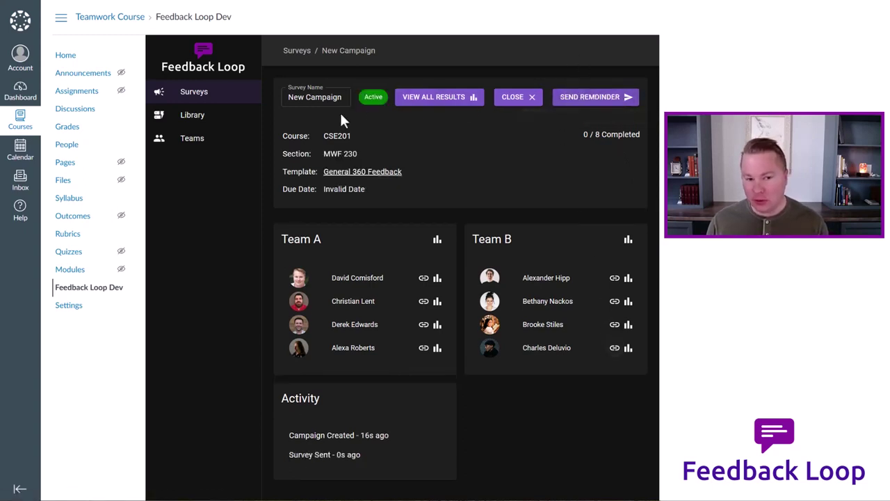
Step: Open the Fall 22 Feedback survey and view all its results, inspecting Team B's ratings in the chart
{"action": "left_click", "coordinate": [198, 94]}
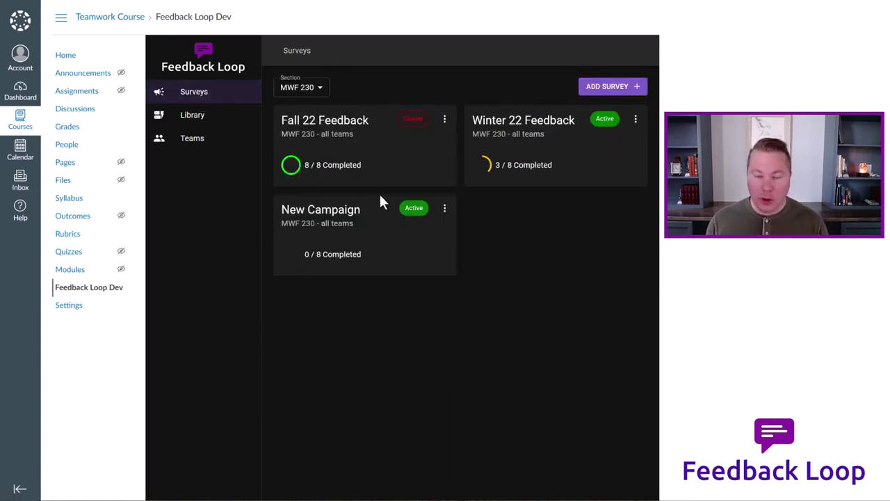
{"action": "left_click", "coordinate": [445, 121]}
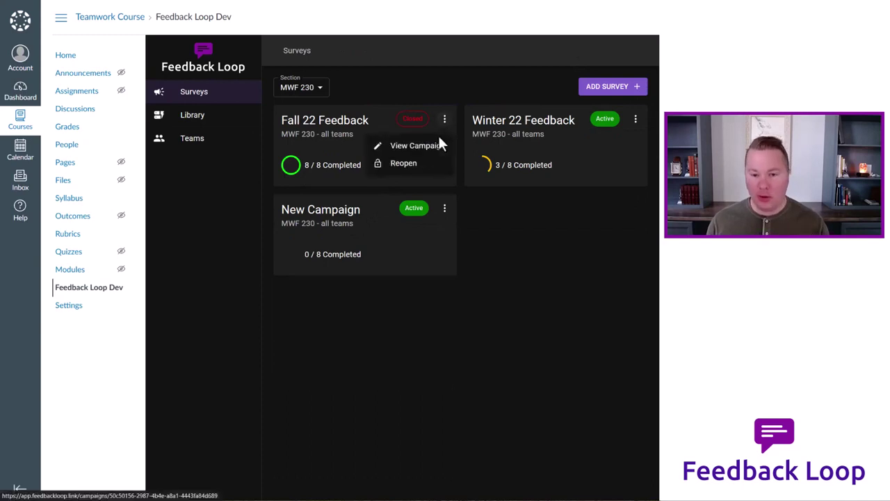
{"action": "left_click", "coordinate": [437, 145]}
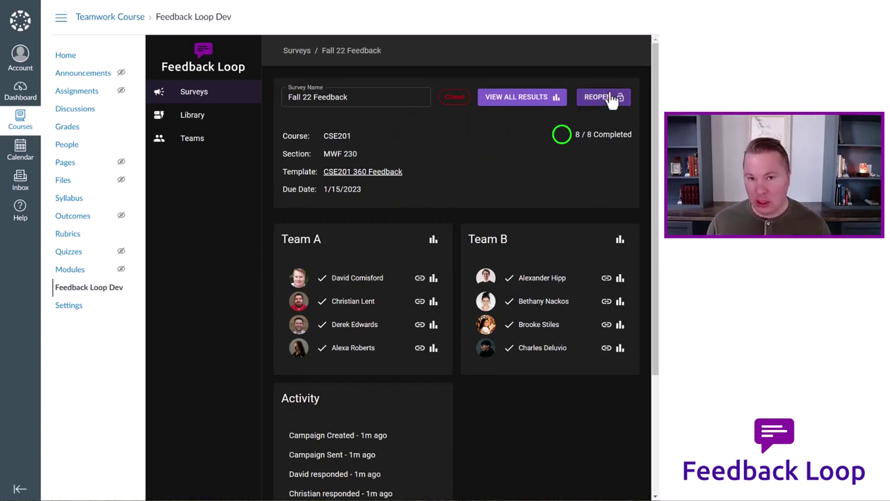
{"action": "left_click", "coordinate": [558, 101]}
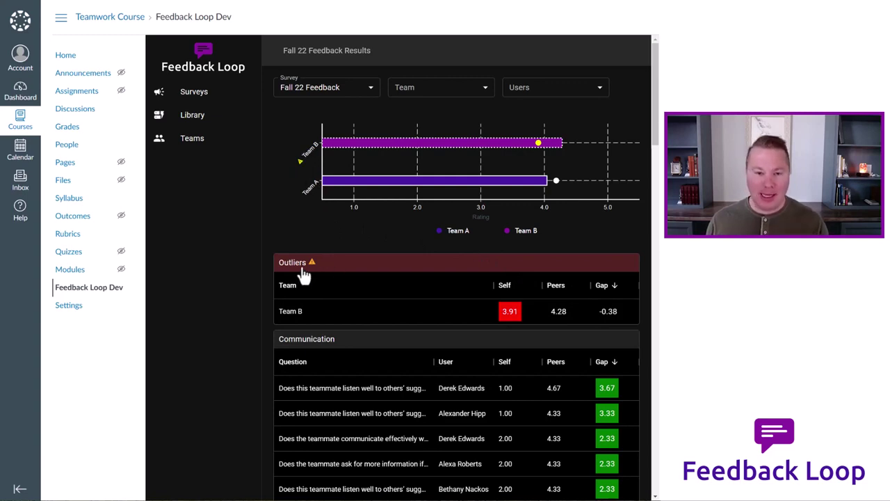
{"action": "mouse_move", "coordinate": [445, 152]}
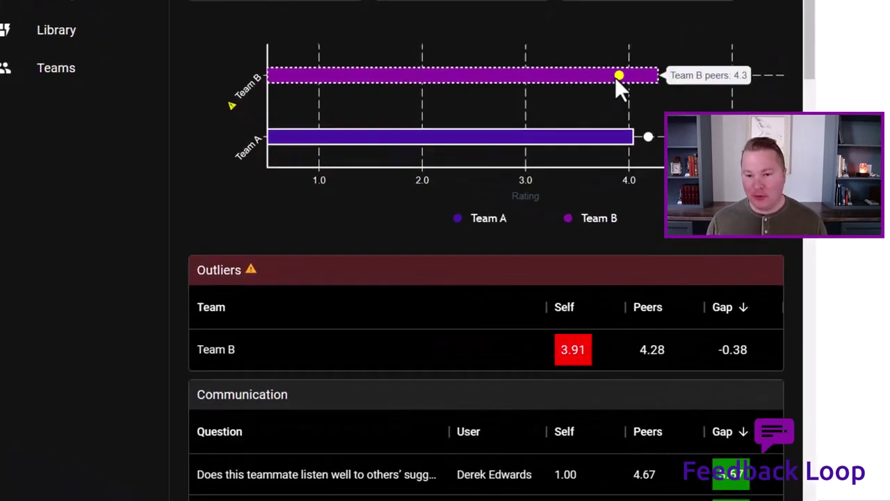
Step: Open Team B's results from the chart and review its members' ratings, outliers, and the Communication and Leadership gap tables
{"action": "mouse_move", "coordinate": [539, 143]}
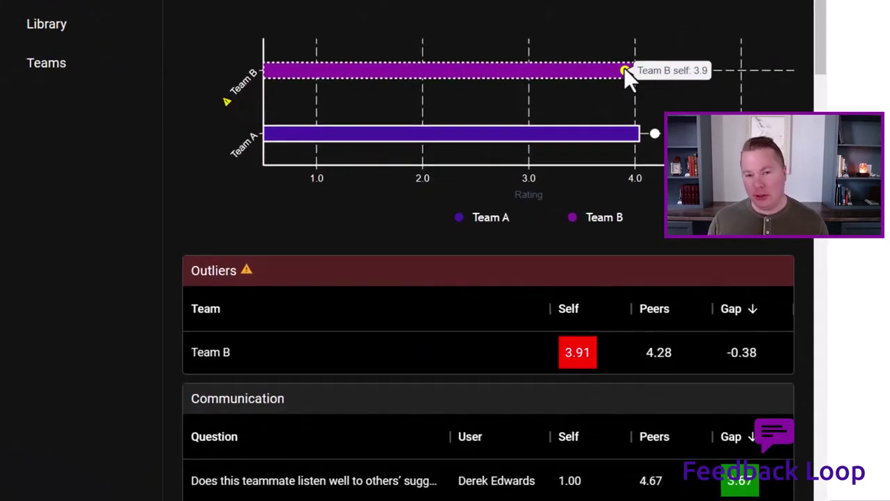
{"action": "left_click", "coordinate": [571, 73]}
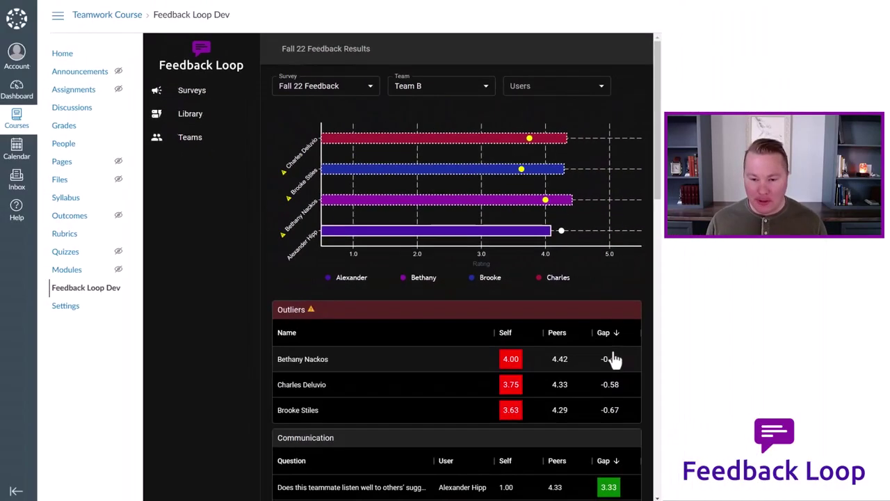
{"action": "scroll", "coordinate": [699, 410], "scroll_direction": "down", "scroll_amount": 1}
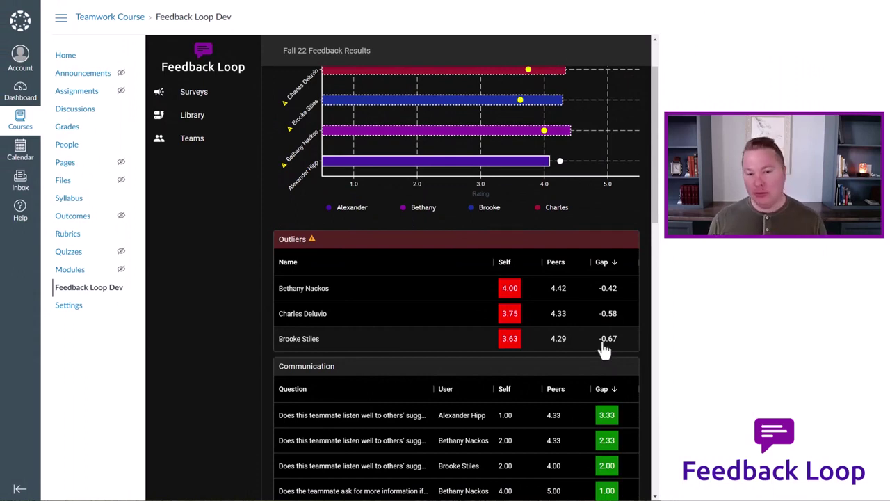
{"action": "scroll", "coordinate": [605, 351], "scroll_direction": "up", "scroll_amount": 1}
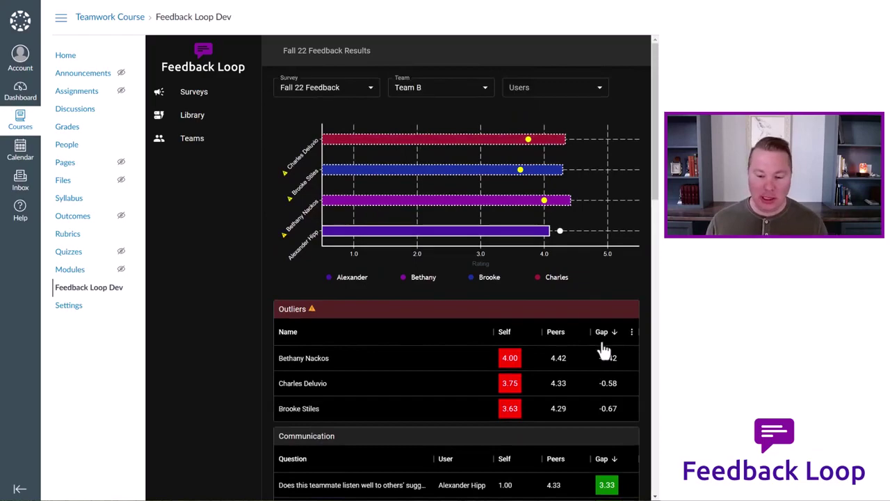
{"action": "scroll", "coordinate": [604, 350], "scroll_direction": "down", "scroll_amount": 10}
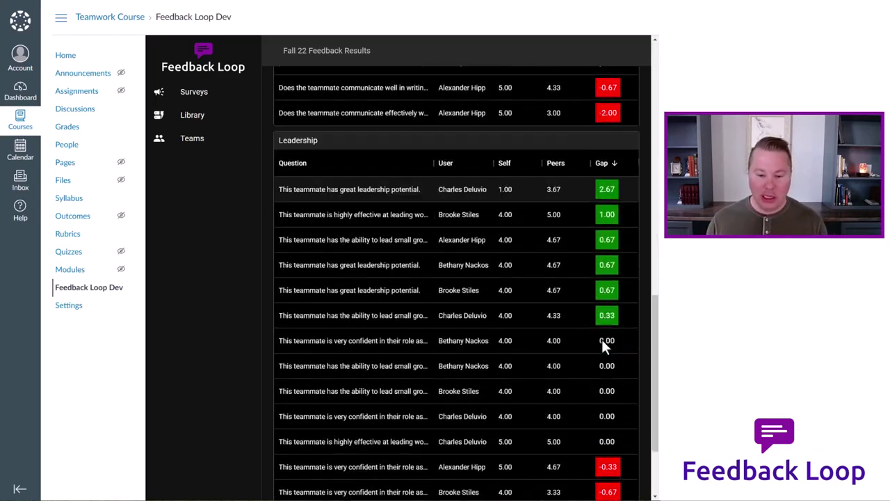
{"action": "scroll", "coordinate": [602, 341], "scroll_direction": "down", "scroll_amount": 3}
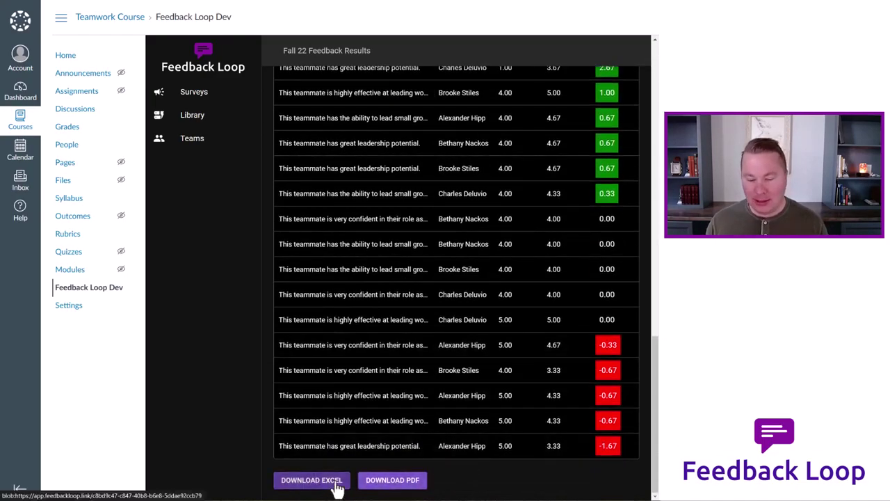
{"action": "scroll", "coordinate": [352, 459], "scroll_direction": "up", "scroll_amount": 6}
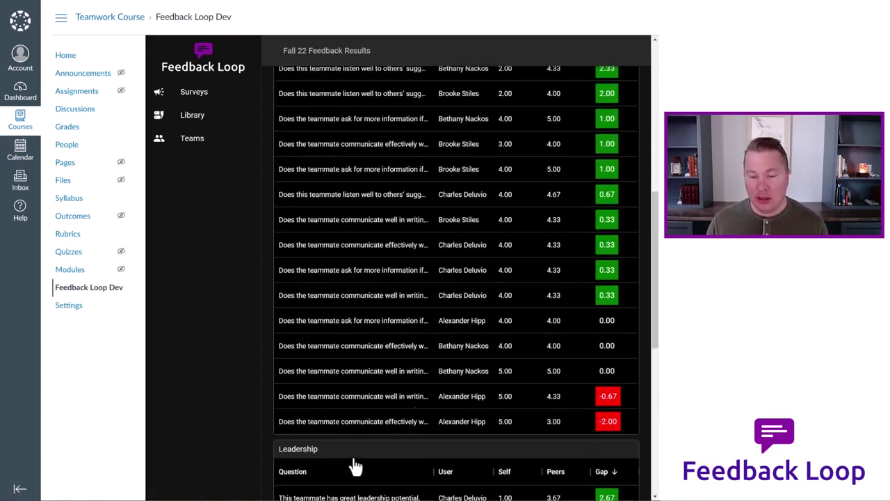
{"action": "scroll", "coordinate": [353, 460], "scroll_direction": "up", "scroll_amount": 10}
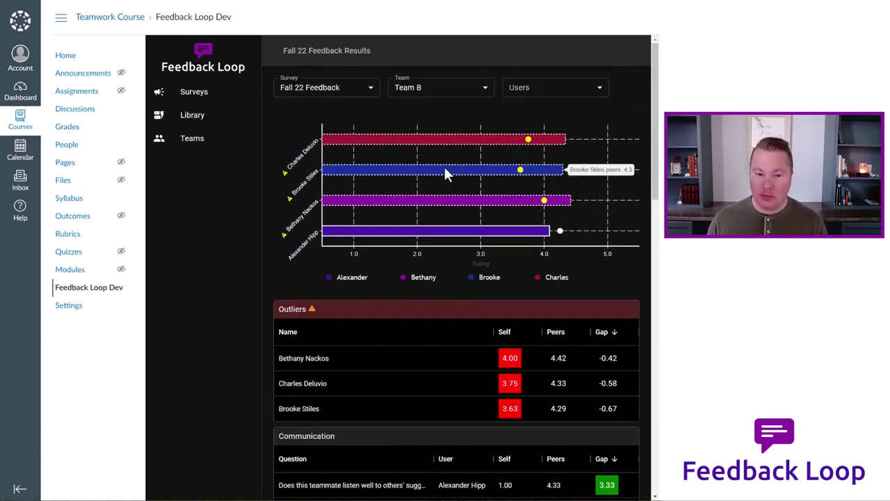
Step: Open the individual results of the Team B member with the blue bar and compare self and peer ratings for each question
{"action": "left_click", "coordinate": [445, 170]}
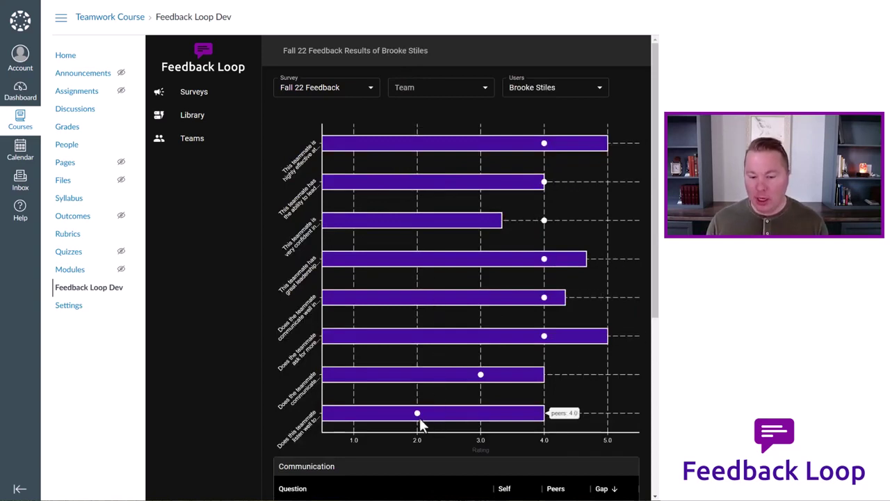
{"action": "mouse_move", "coordinate": [418, 414]}
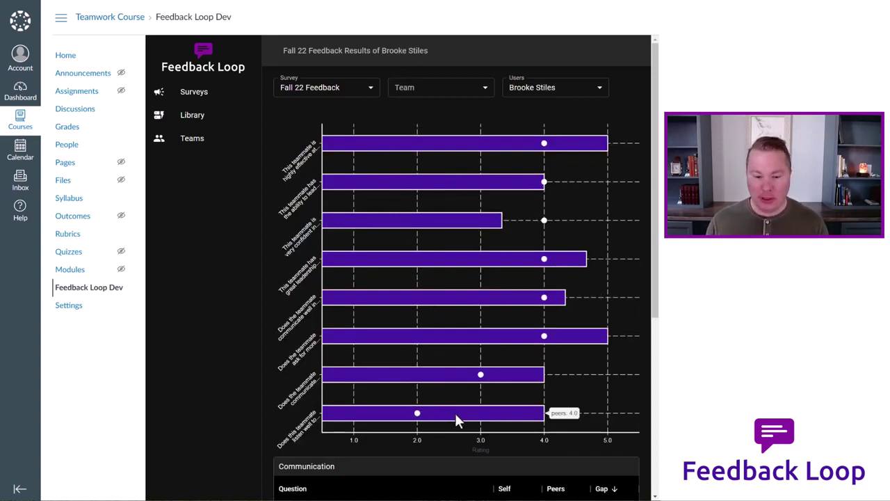
{"action": "scroll", "coordinate": [327, 422], "scroll_direction": "down", "scroll_amount": 2}
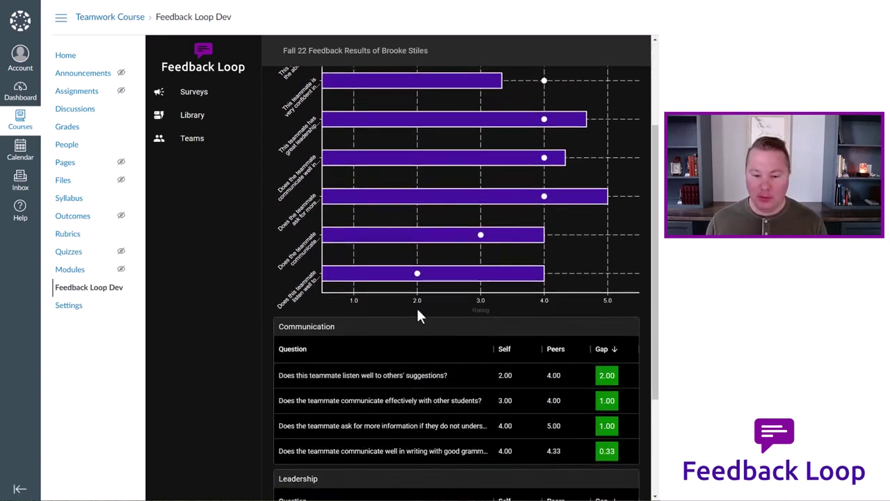
{"action": "mouse_move", "coordinate": [401, 275]}
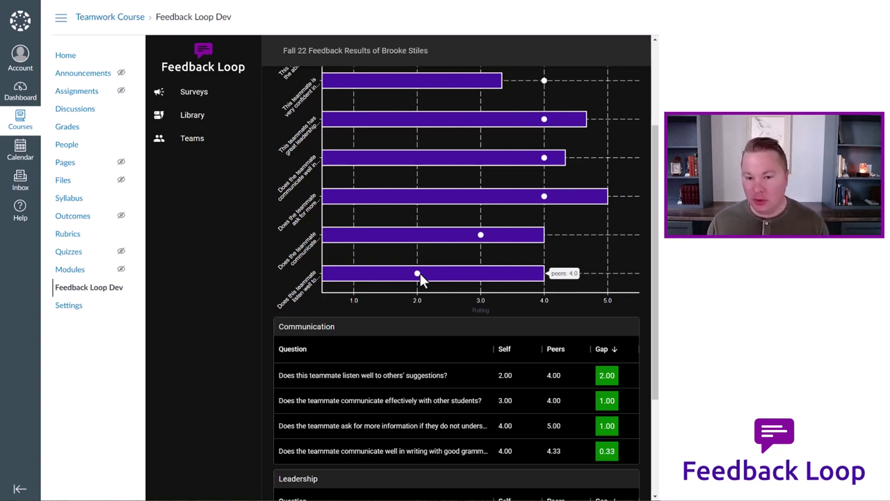
{"action": "scroll", "coordinate": [420, 273], "scroll_direction": "down", "scroll_amount": 2}
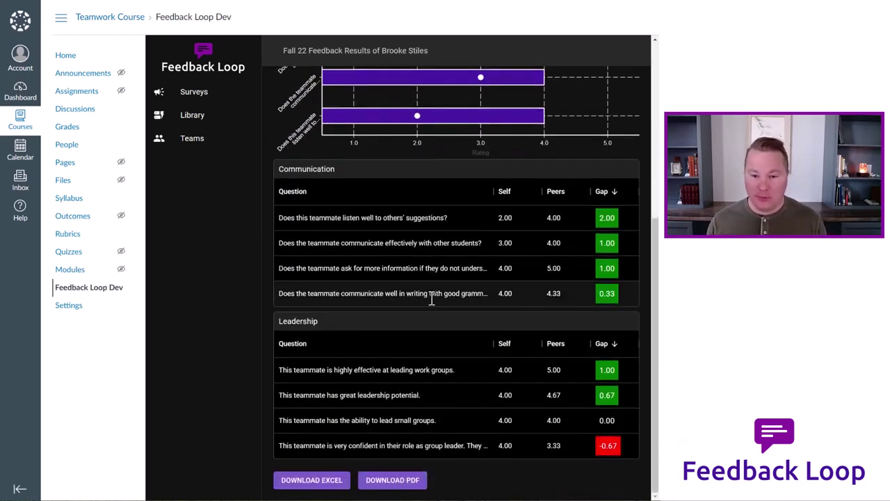
{"action": "scroll", "coordinate": [428, 313], "scroll_direction": "up", "scroll_amount": 4}
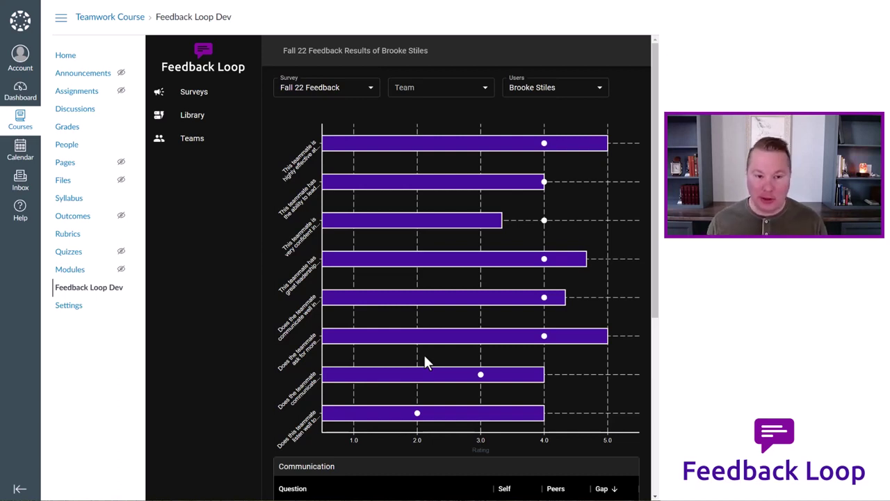
Step: View the New Campaign survey from the surveys list and open the survey form of the first Team A member
{"action": "left_click", "coordinate": [209, 92]}
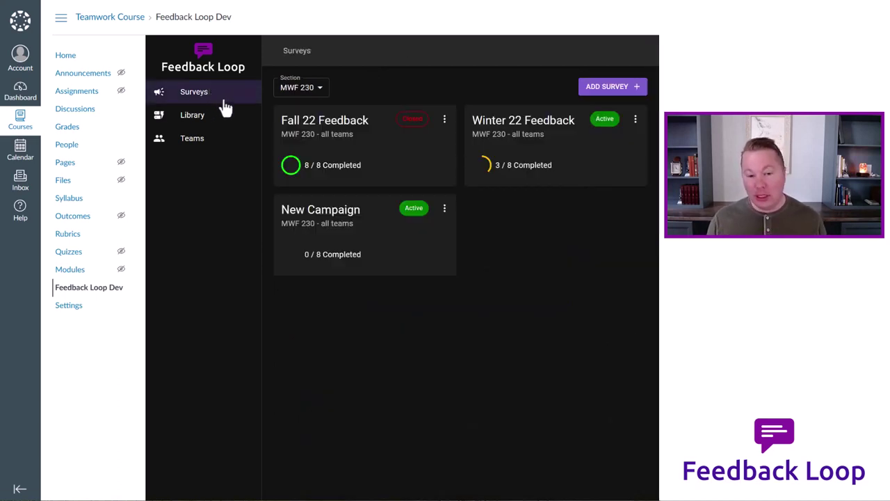
{"action": "left_click", "coordinate": [444, 209]}
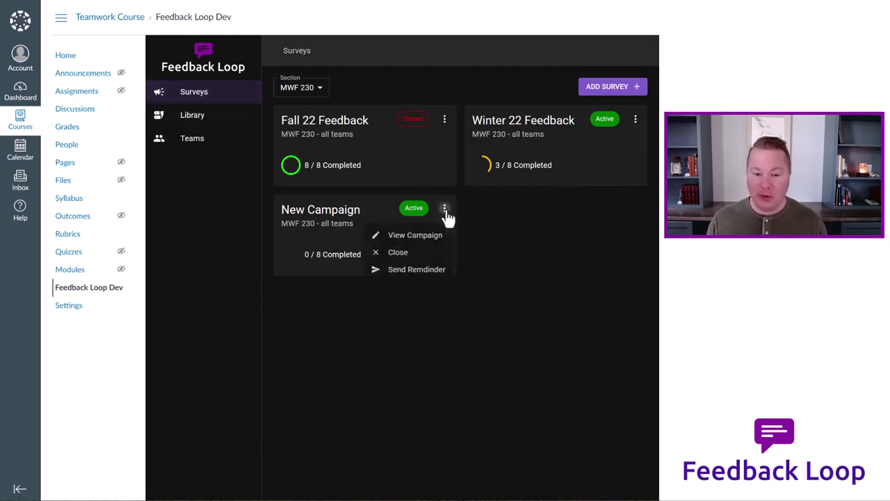
{"action": "left_click", "coordinate": [433, 237]}
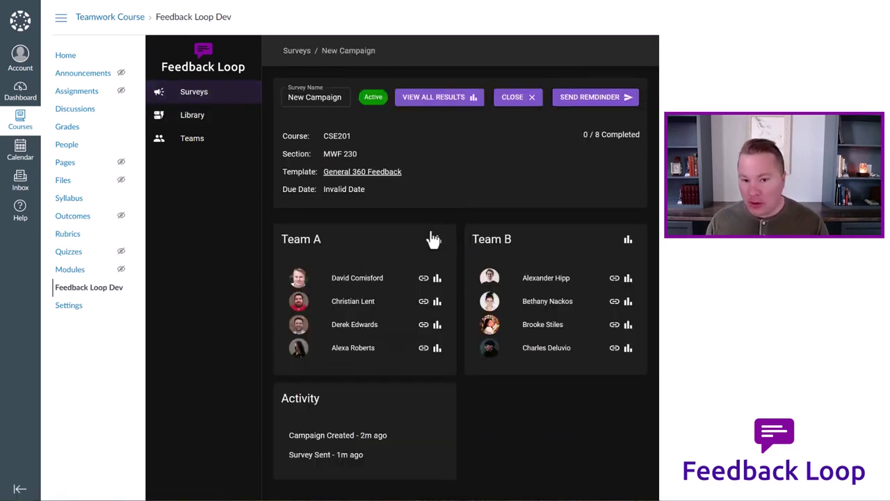
{"action": "left_click", "coordinate": [422, 278]}
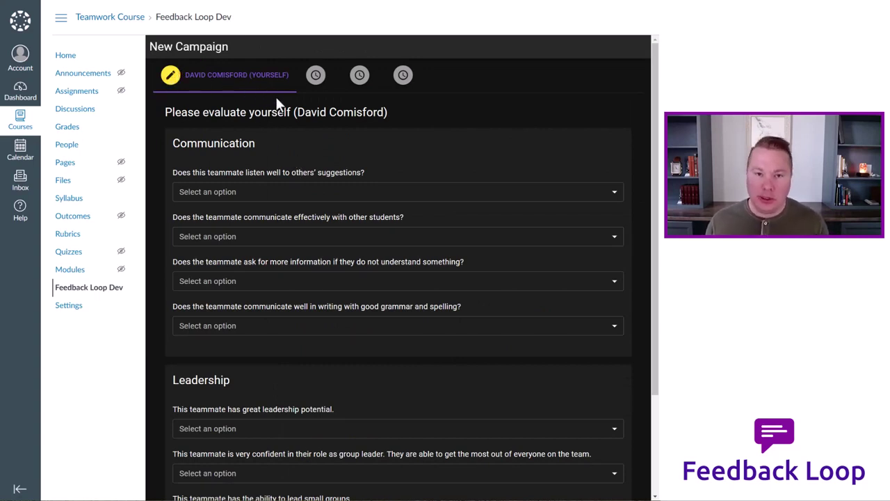
Step: Answer the self-evaluation's four Communication questions in order with Strongly Agree, Agree, Agree, and Neither agree nor disagree
{"action": "left_click", "coordinate": [256, 190]}
{"action": "left_click", "coordinate": [242, 214]}
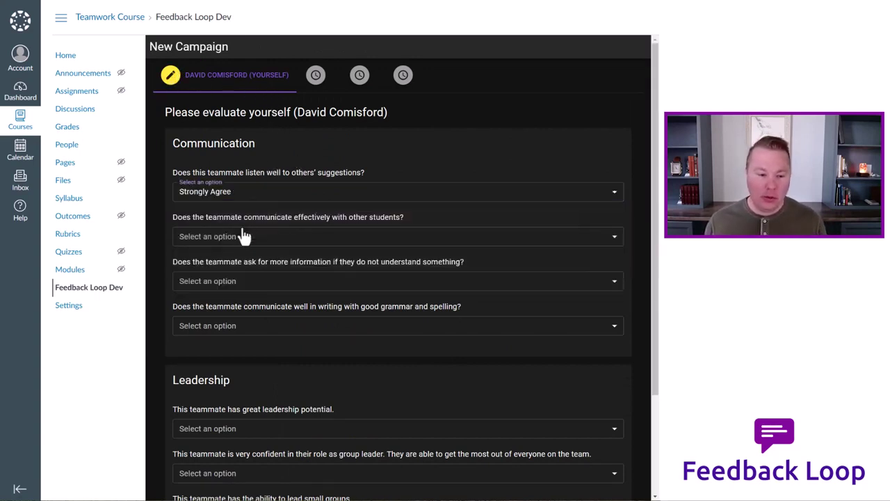
{"action": "left_click", "coordinate": [242, 235]}
{"action": "left_click", "coordinate": [230, 276]}
{"action": "left_click", "coordinate": [225, 282]}
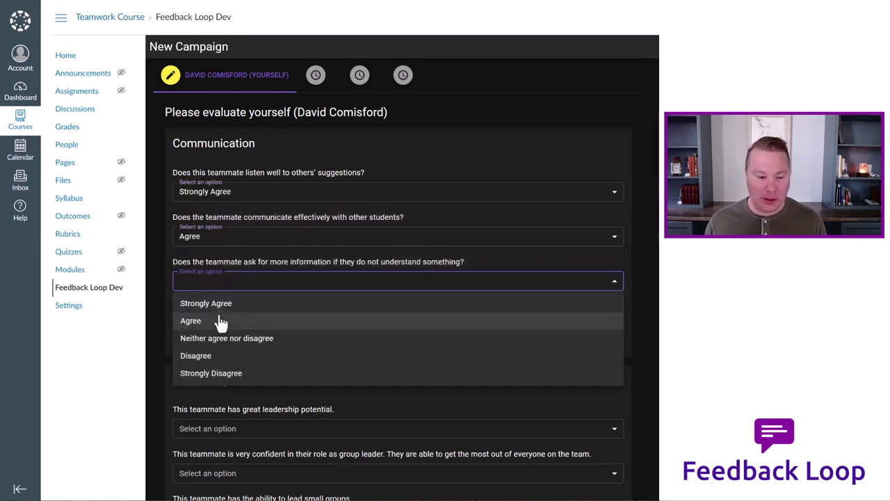
{"action": "left_click", "coordinate": [221, 320]}
{"action": "left_click", "coordinate": [219, 382]}
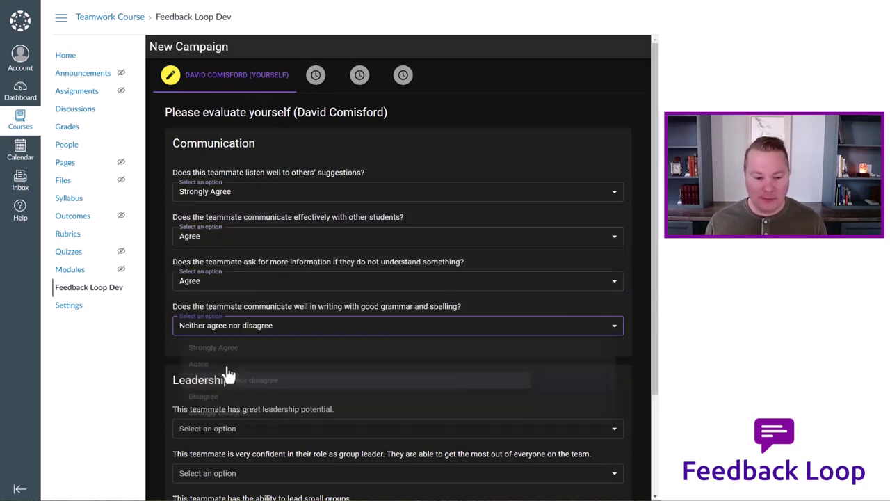
Step: Answer all four Leadership questions of the self-evaluation with Agree and continue to the first teammate's evaluation
{"action": "scroll", "coordinate": [278, 278], "scroll_direction": "down", "scroll_amount": 2}
{"action": "left_click", "coordinate": [327, 299]}
{"action": "left_click", "coordinate": [257, 338]}
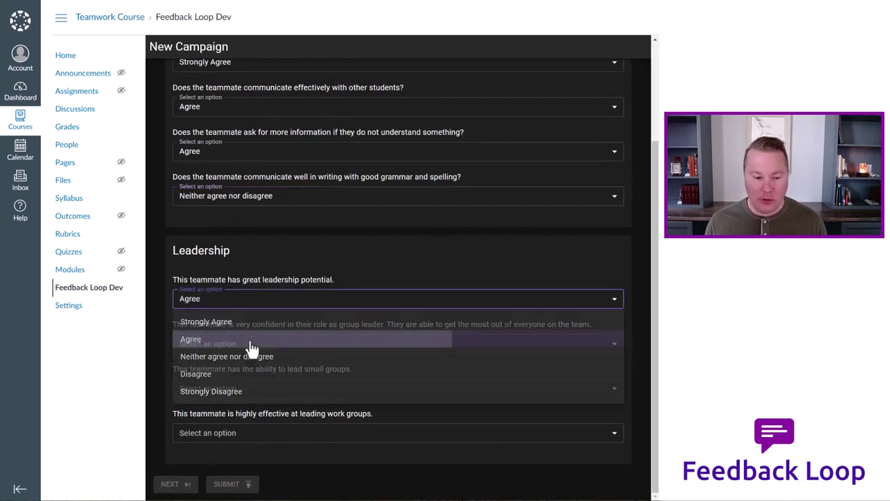
{"action": "left_click", "coordinate": [245, 355]}
{"action": "left_click", "coordinate": [233, 383]}
{"action": "left_click", "coordinate": [228, 389]}
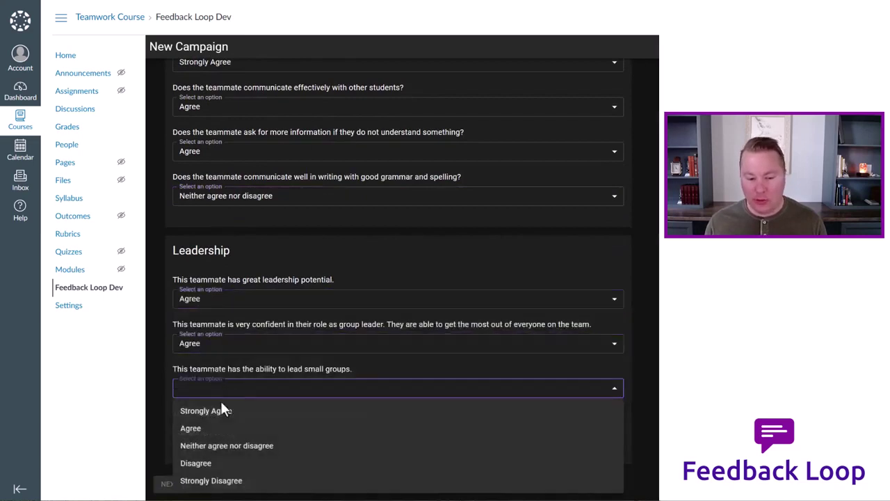
{"action": "left_click", "coordinate": [218, 428]}
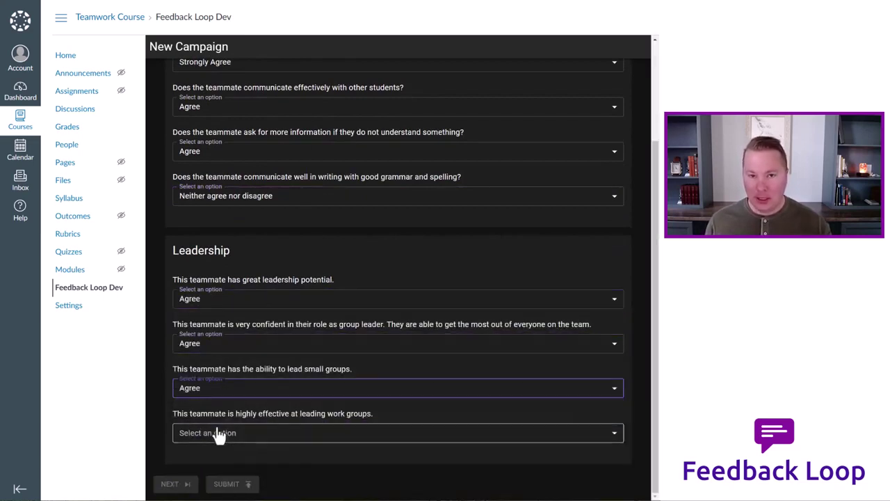
{"action": "left_click", "coordinate": [220, 429]}
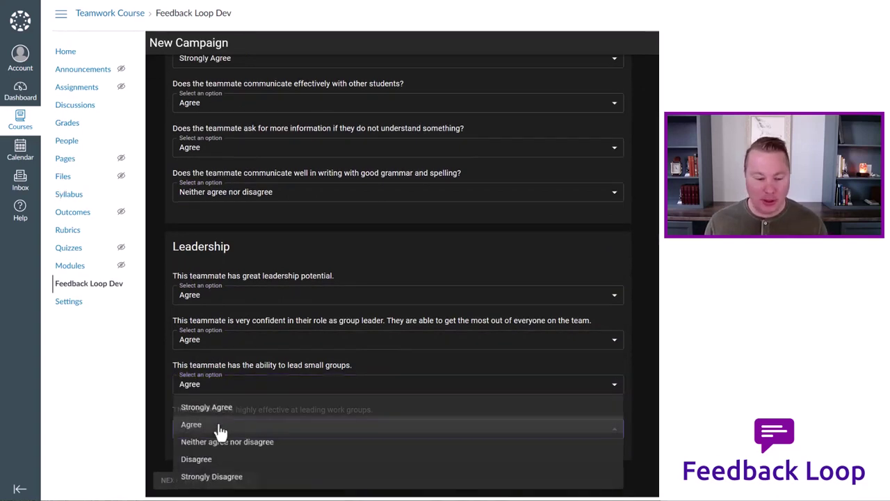
{"action": "left_click", "coordinate": [221, 424]}
{"action": "left_click", "coordinate": [171, 479]}
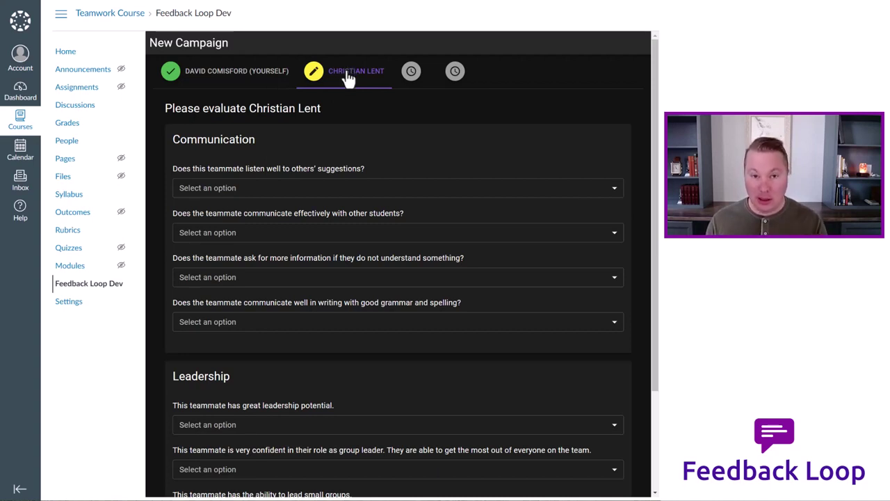
Step: Revisit the self-evaluation, return to the first teammate's form, and answer its question about listening to others' suggestions with Neither agree nor disagree
{"action": "left_click", "coordinate": [250, 74]}
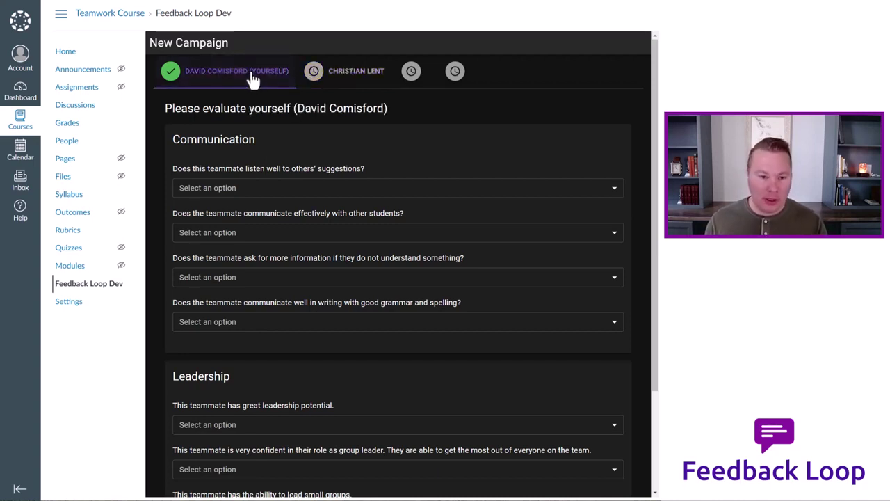
{"action": "left_click", "coordinate": [343, 79]}
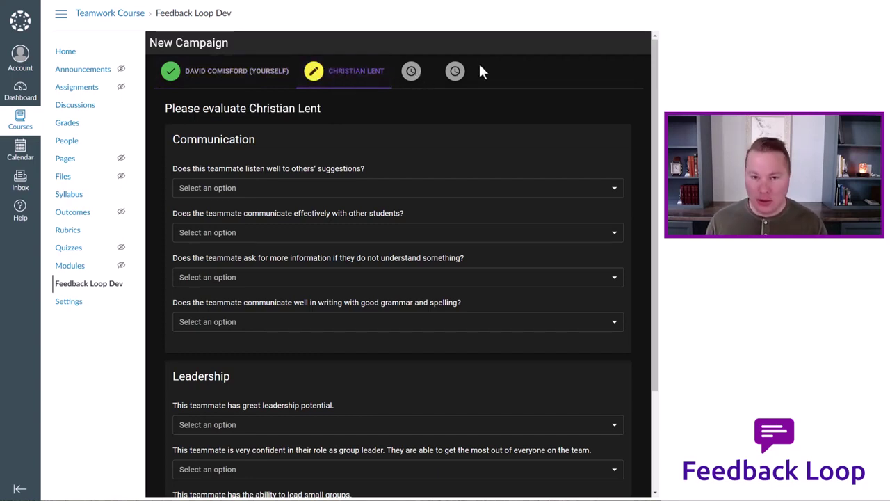
{"action": "left_click", "coordinate": [353, 185]}
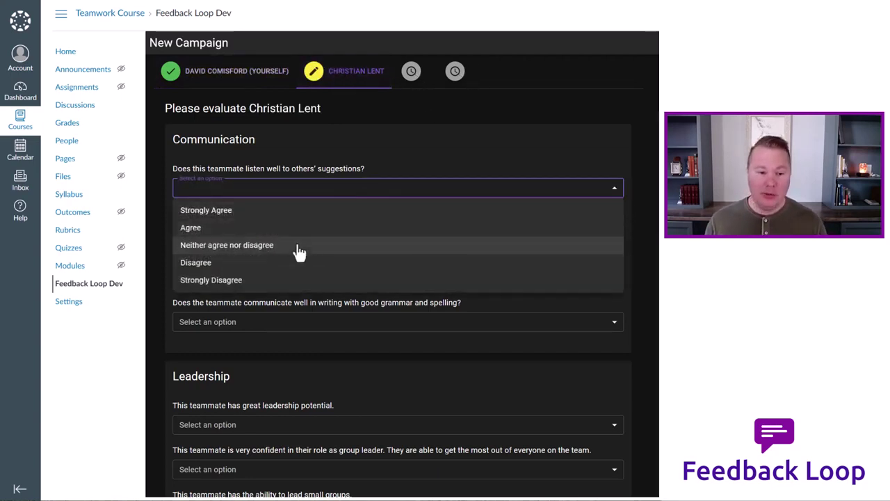
{"action": "left_click", "coordinate": [298, 253]}
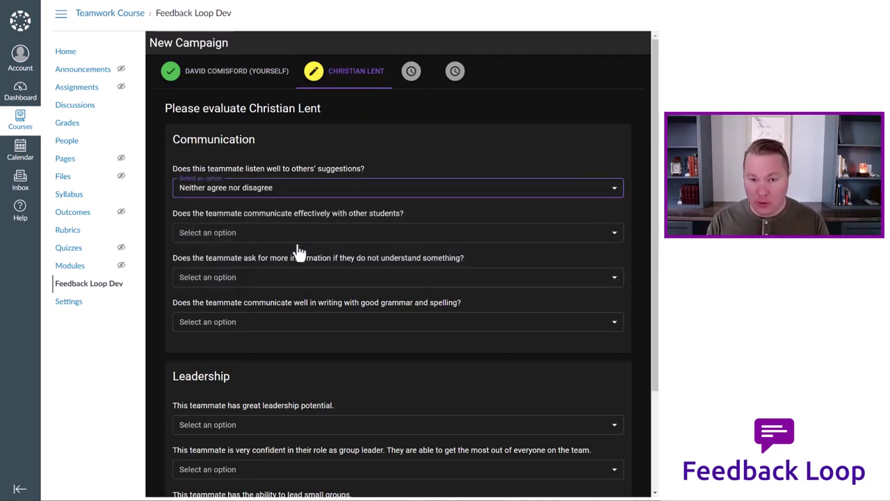